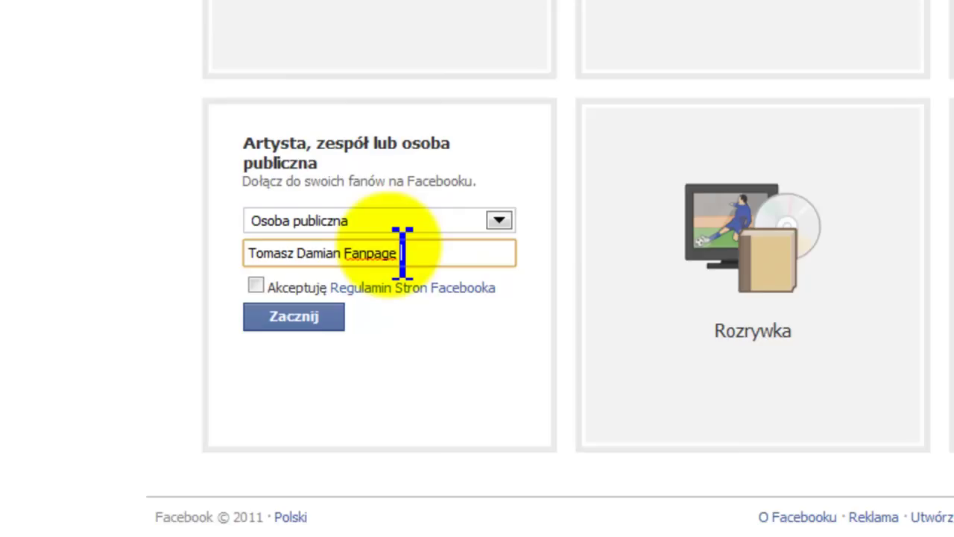
Step: Finish the page name with 'Master', accept the Facebook Pages terms and create the public-figure page
text(e)
key(BackSpace)
key(BackSpace)
key(BackSpace)
key(BackSpace)
text(Master)
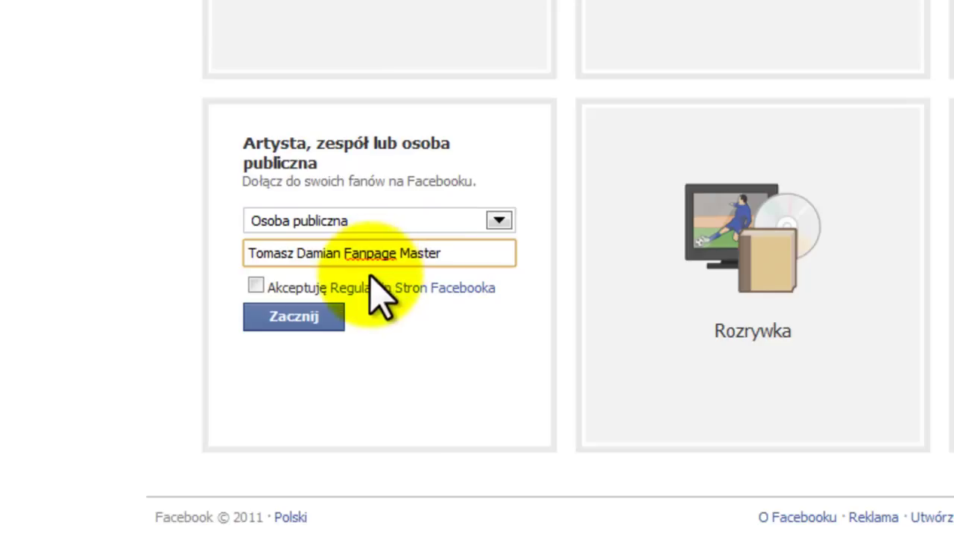
click(261, 286)
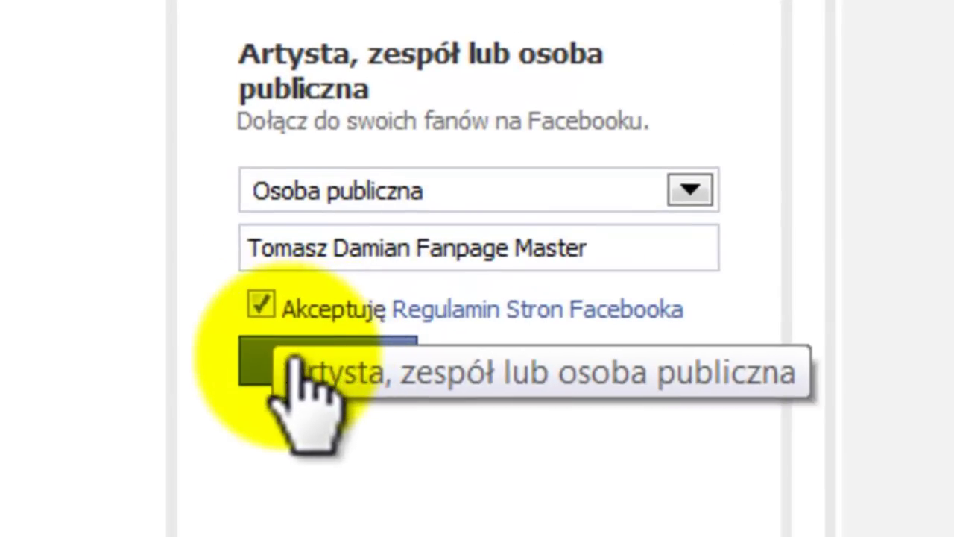
click(272, 365)
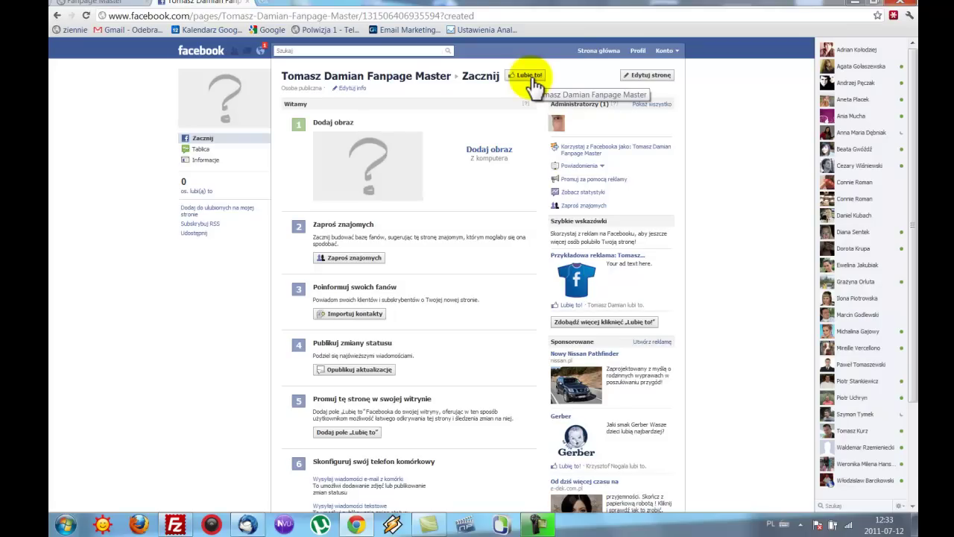
Step: Upload fbmasterfoto from the fbmaster folder as the page's profile picture
click(492, 151)
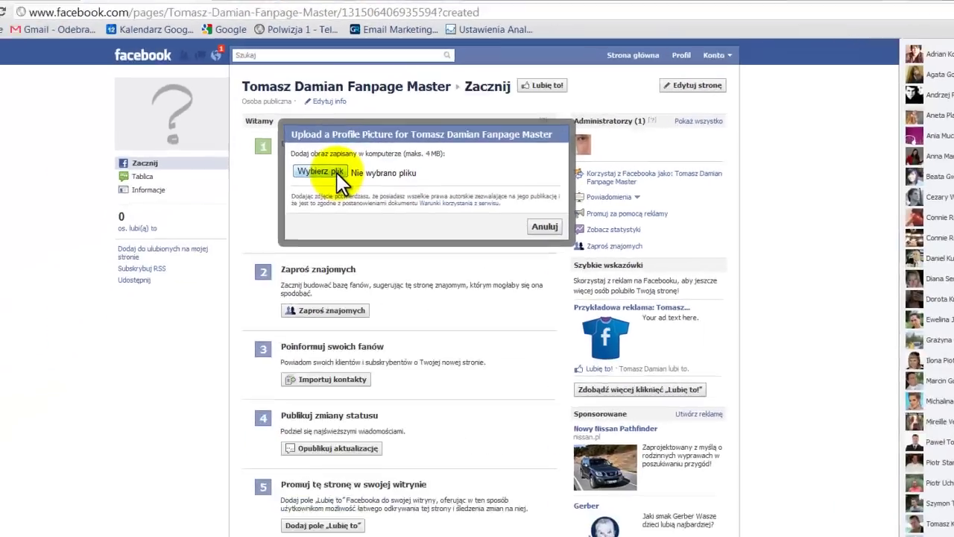
click(337, 173)
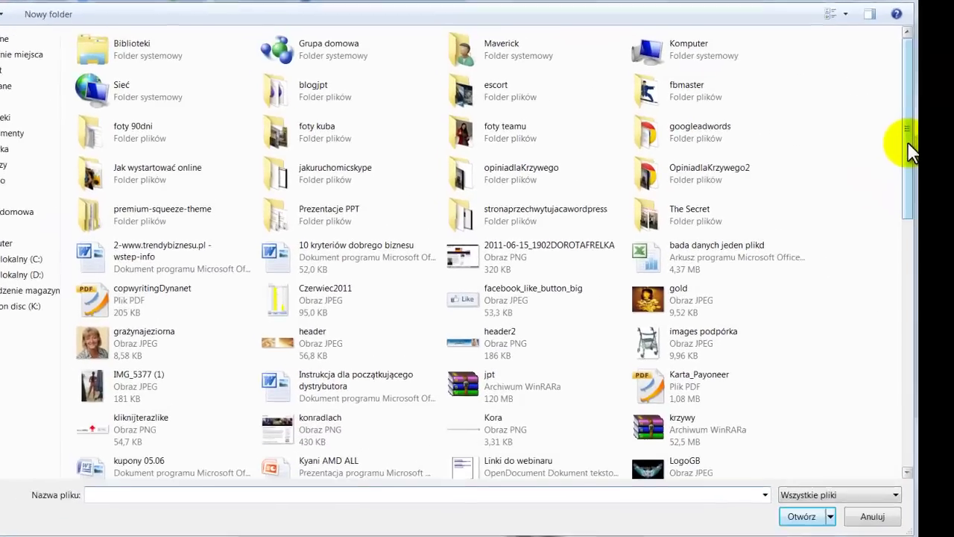
drag(911, 150, 944, 48)
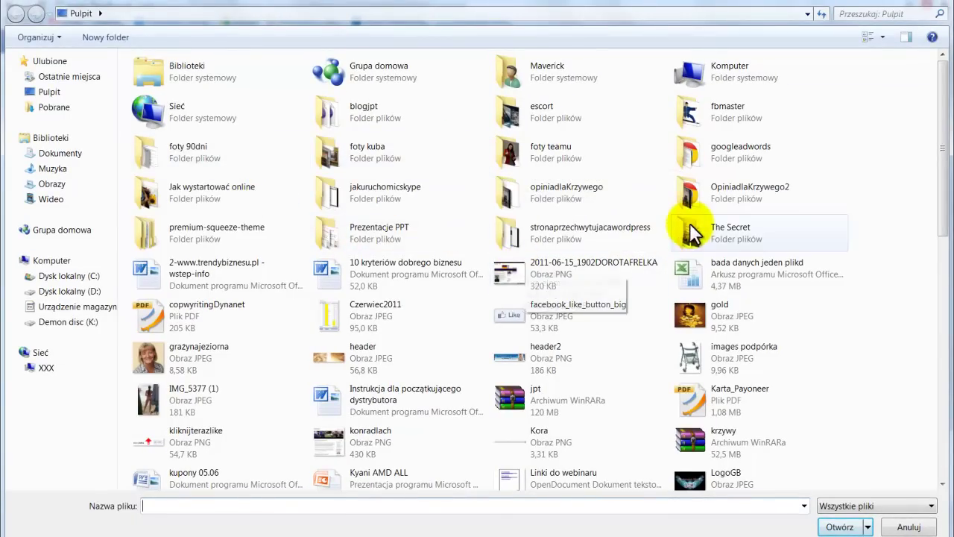
double_click(721, 112)
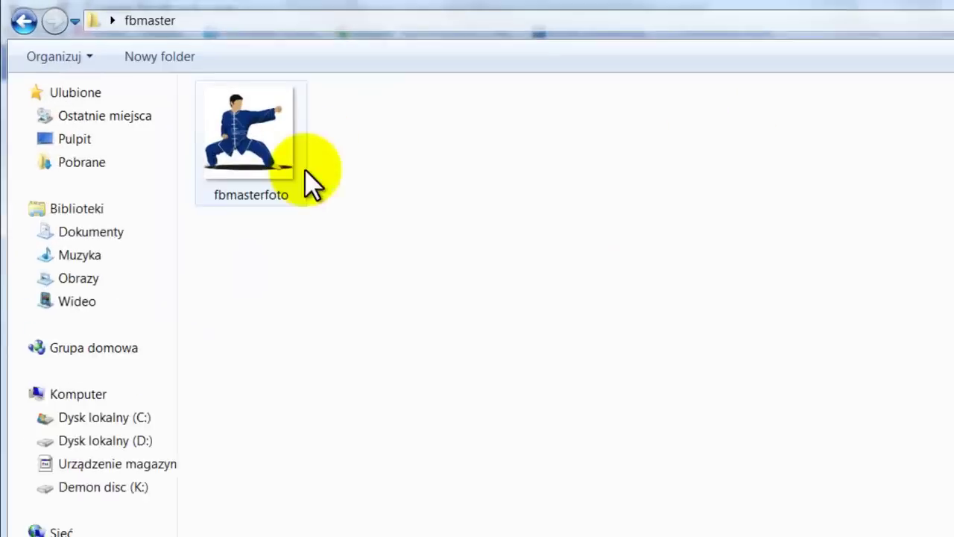
double_click(267, 150)
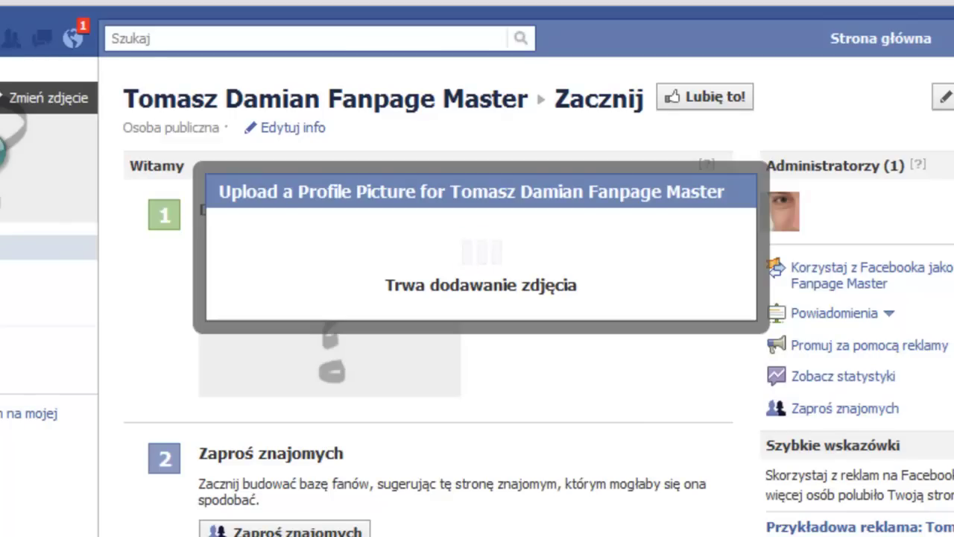
Step: Let the Upload a Profile Picture dialog finish setting the kung-fu fighter photo
click(328, 313)
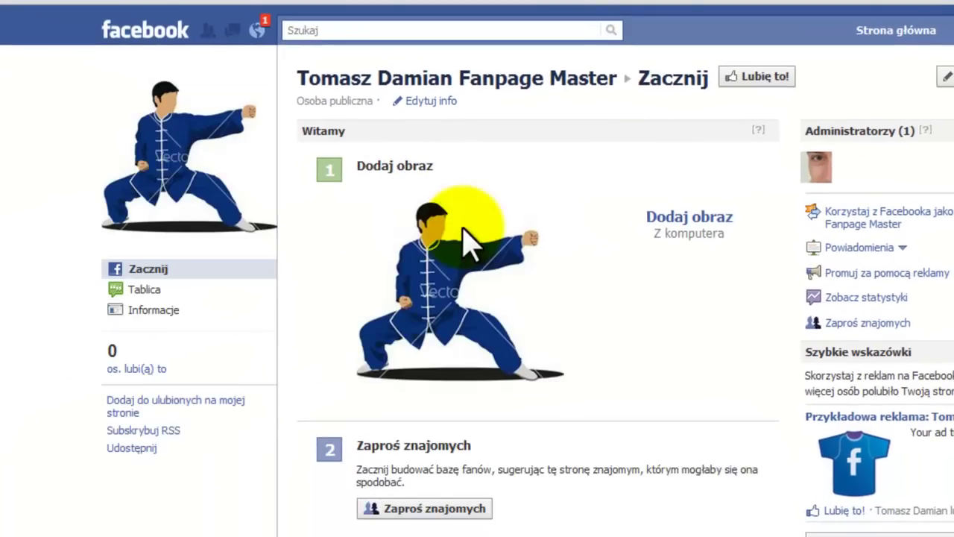
mouse_move(250, 199)
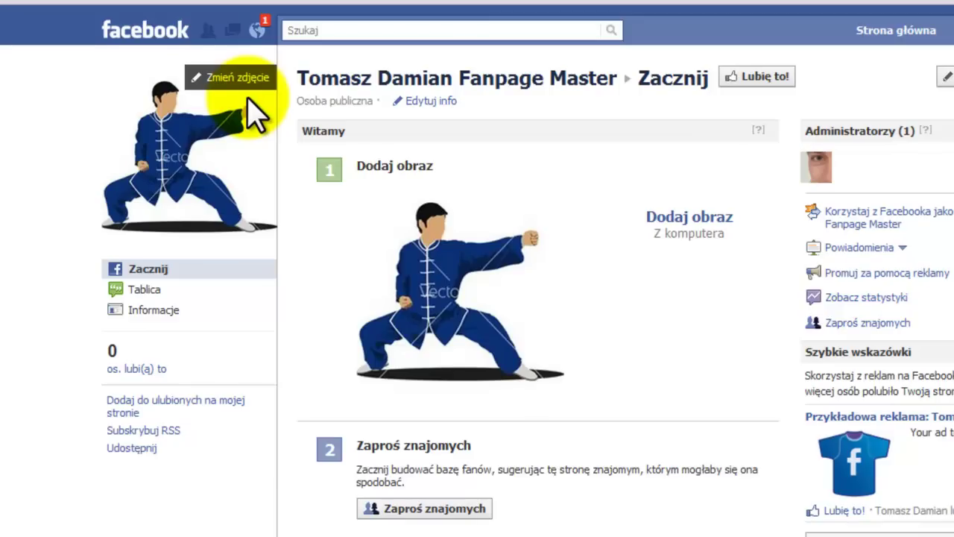
Step: Edit the page's basic info, setting city Kostrzyn nad Odra and postal code 66-470
click(149, 310)
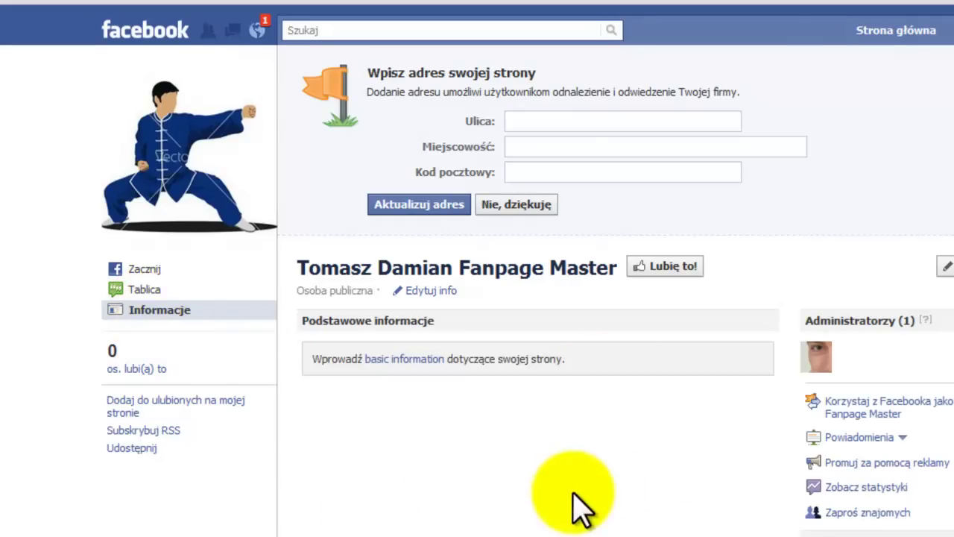
click(441, 292)
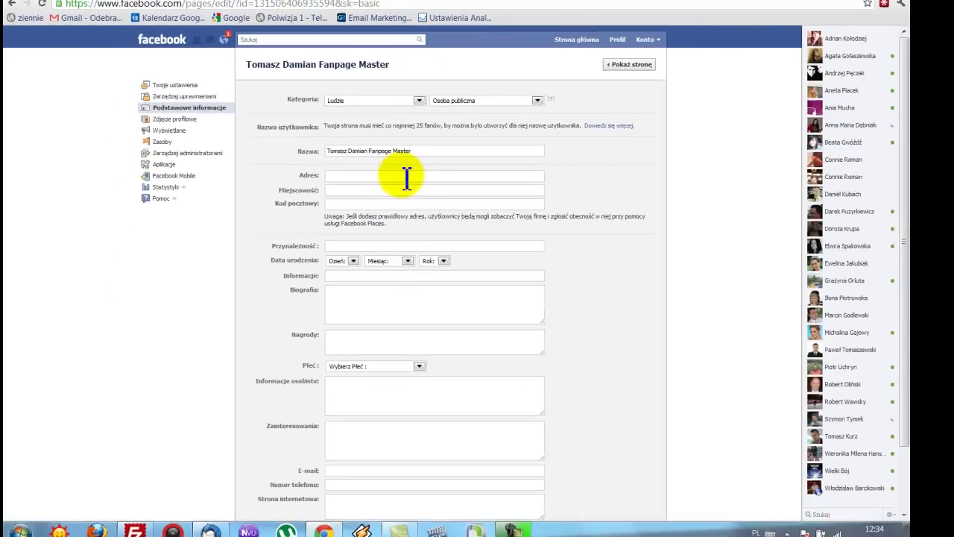
click(352, 191)
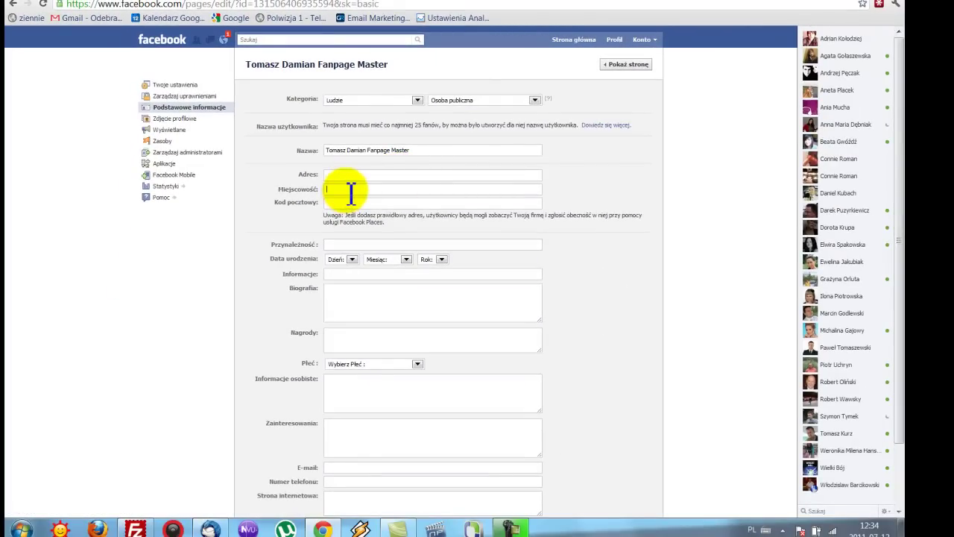
text(Kos)
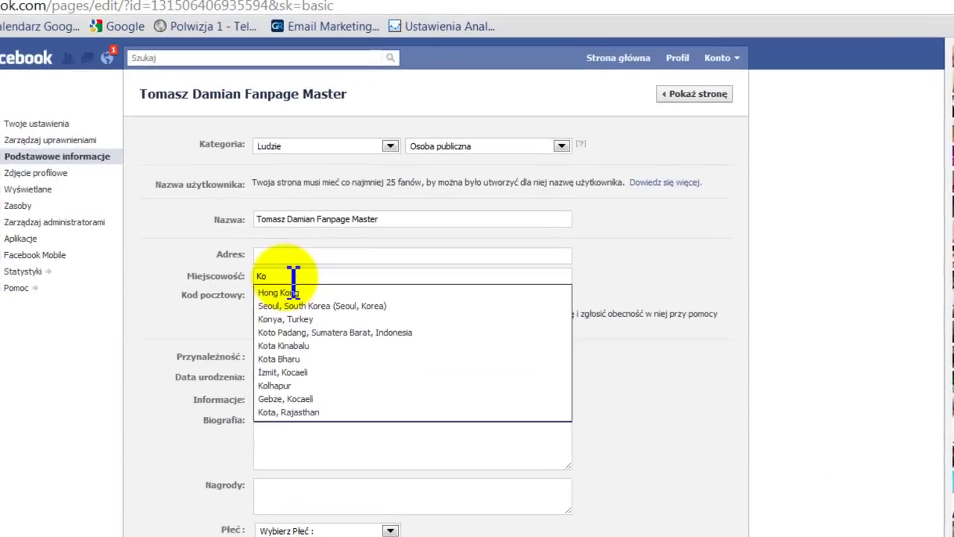
text(t)
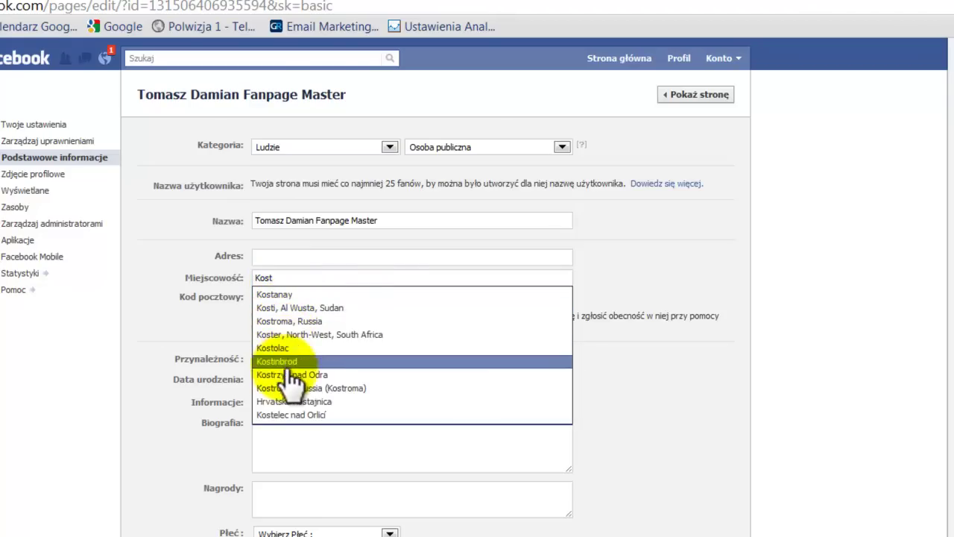
click(285, 375)
click(304, 298)
text(66)
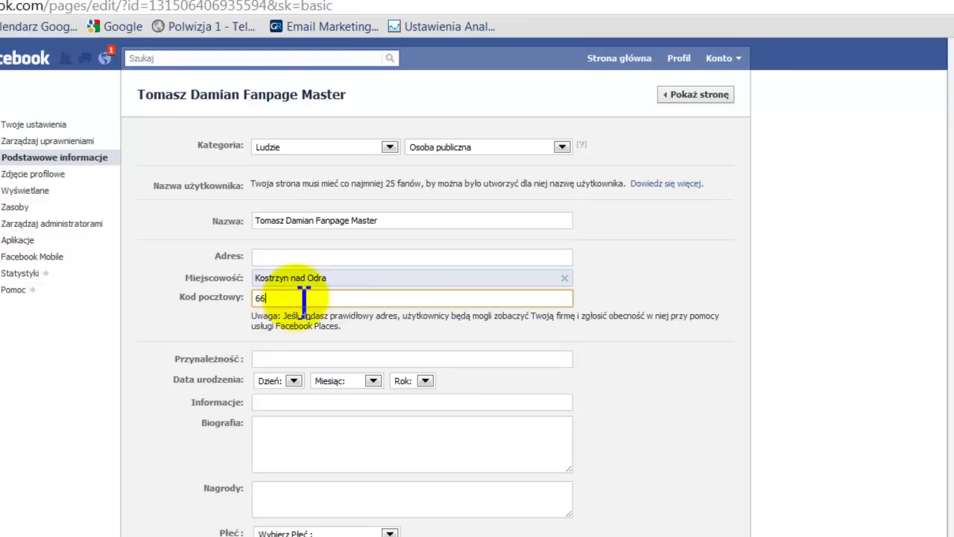
text(-470)
click(316, 359)
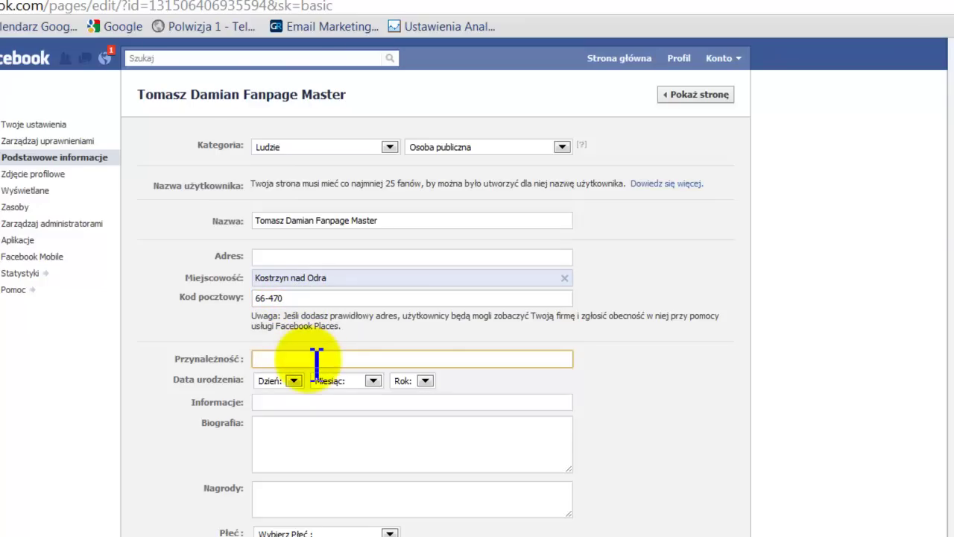
click(351, 297)
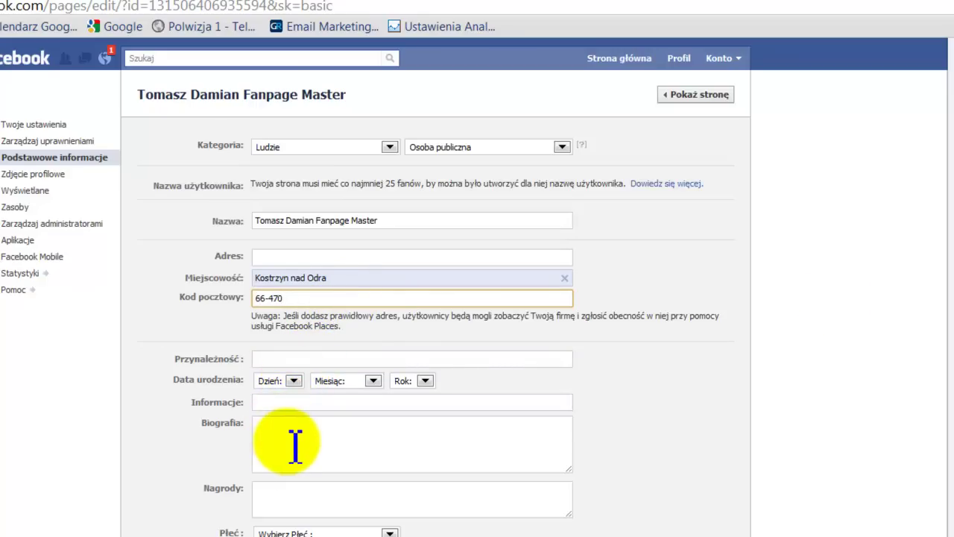
scroll(477, 299, down, 3)
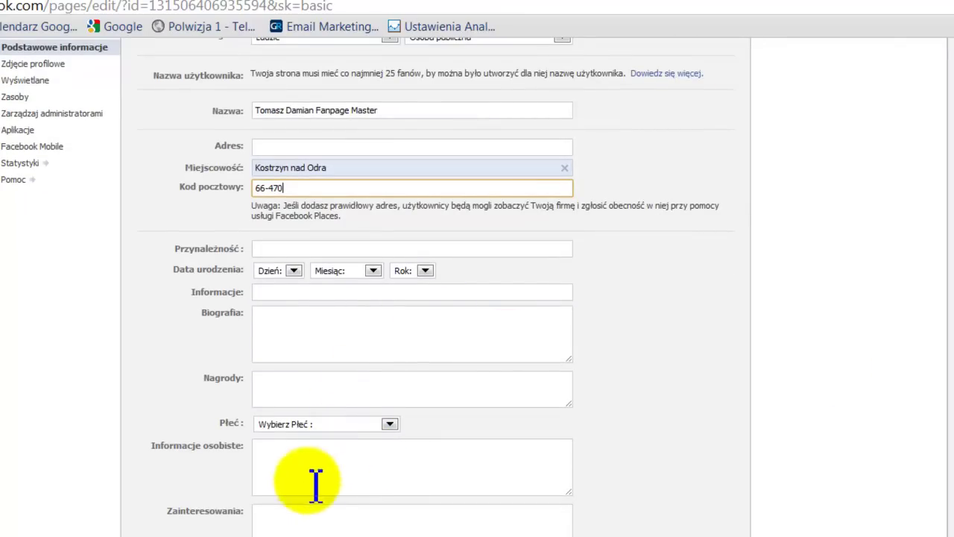
click(283, 536)
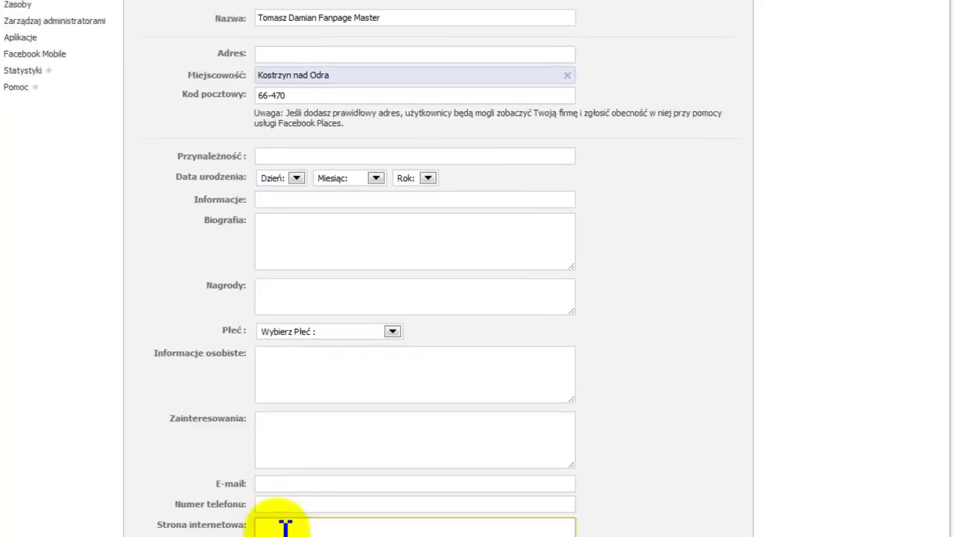
text(www)
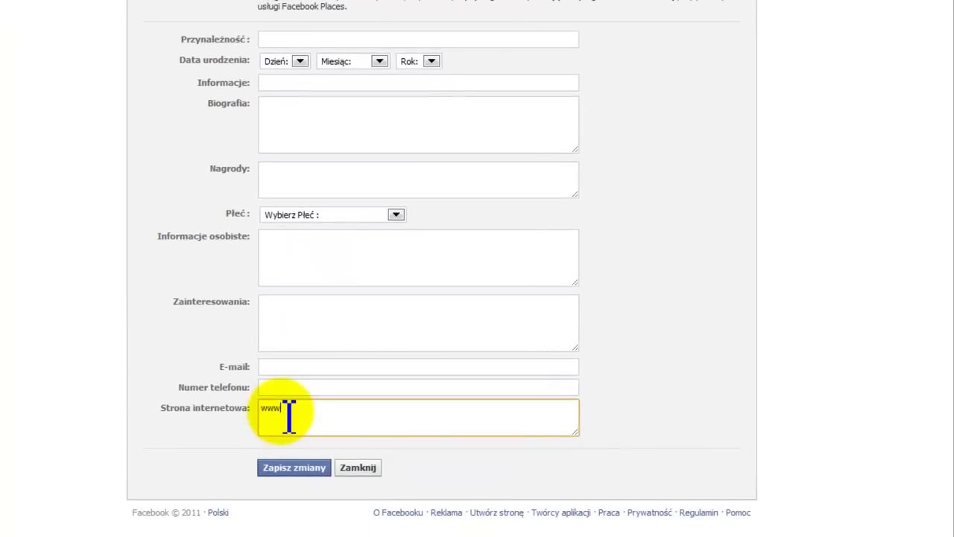
text(.ListaAdresowa.pl)
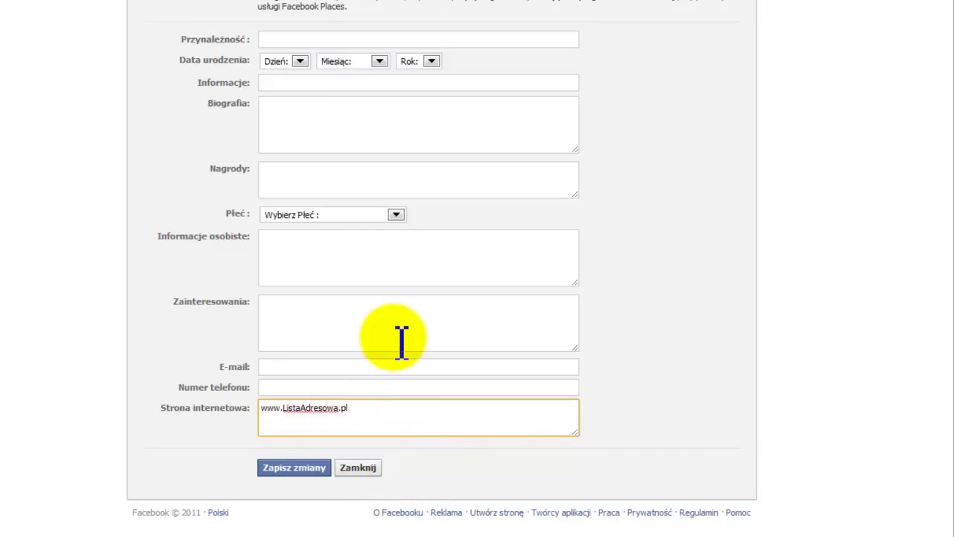
click(299, 330)
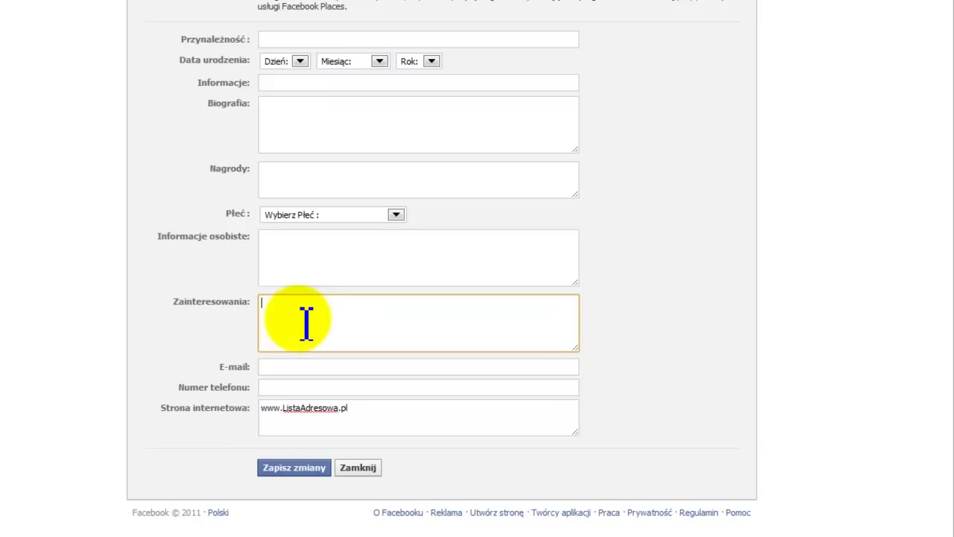
text(ma)
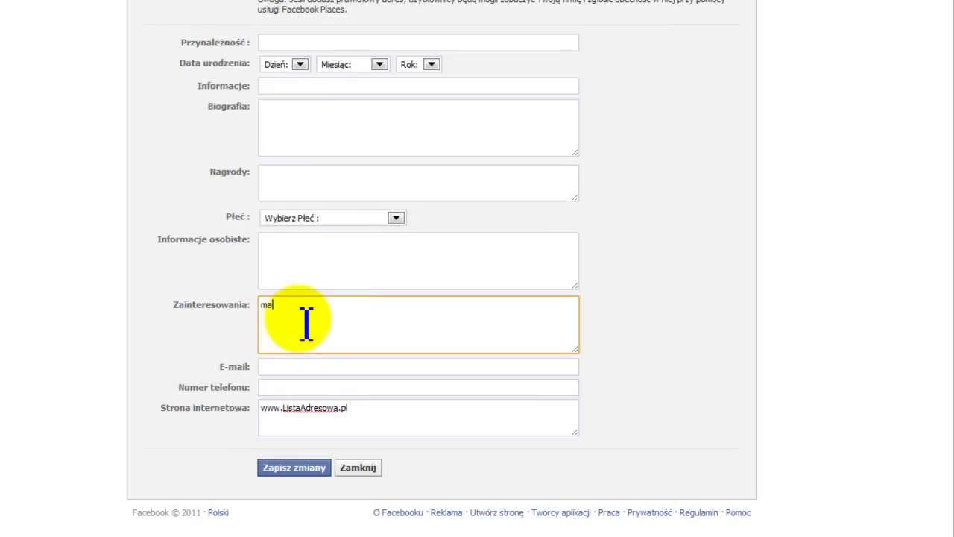
text(rketing internetowy, ma)
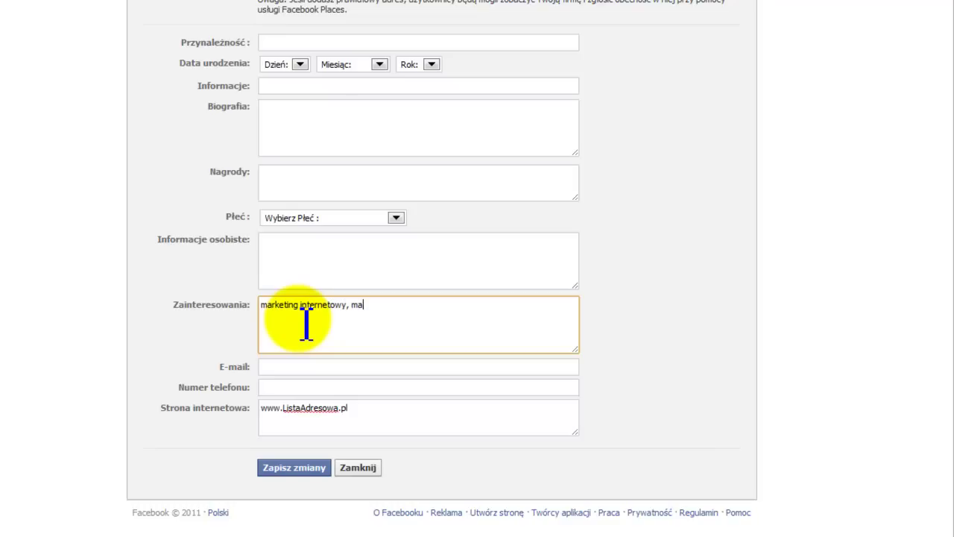
text(rketing sieciowy, sport)
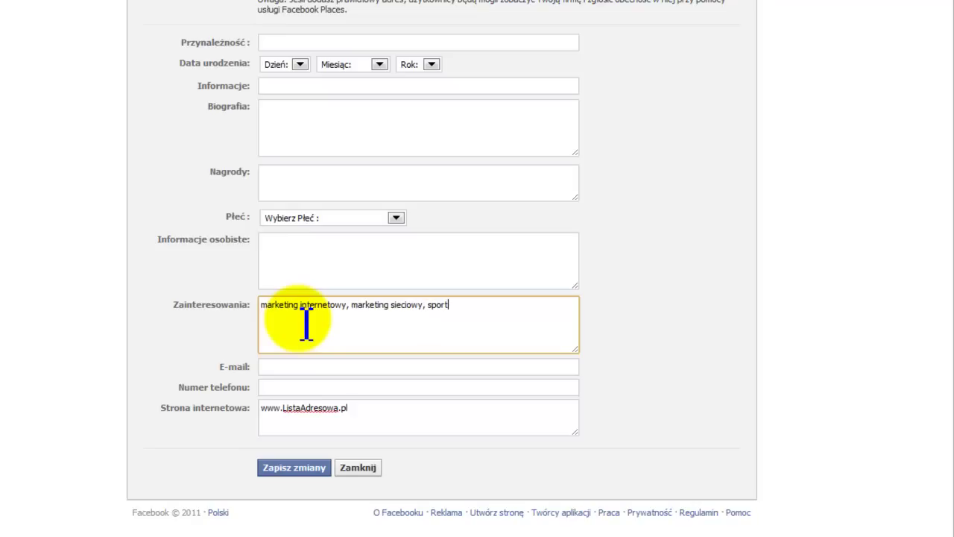
text(, The Secrte)
key(BackSpace)
key(BackSpace)
text(et)
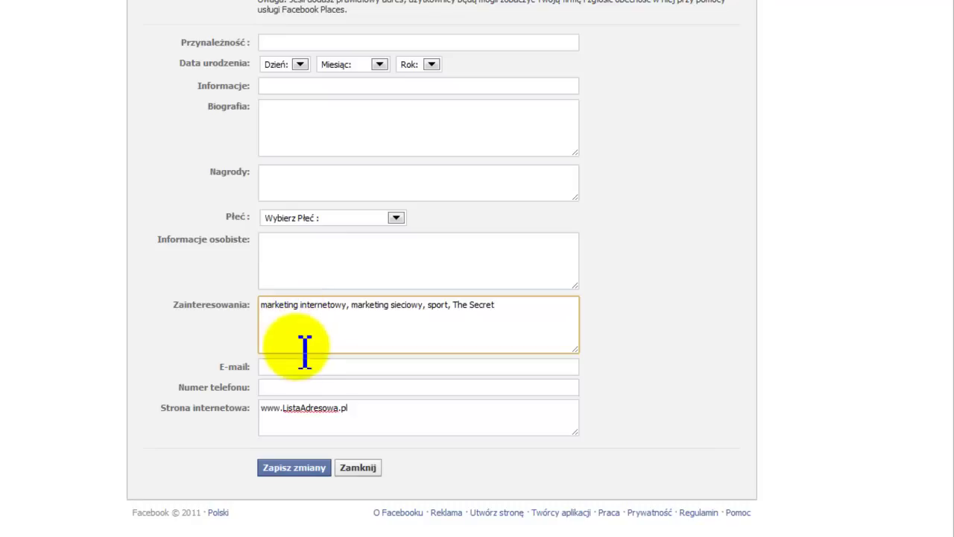
Step: Fill in the page's contact e-mail address and phone number
click(301, 367)
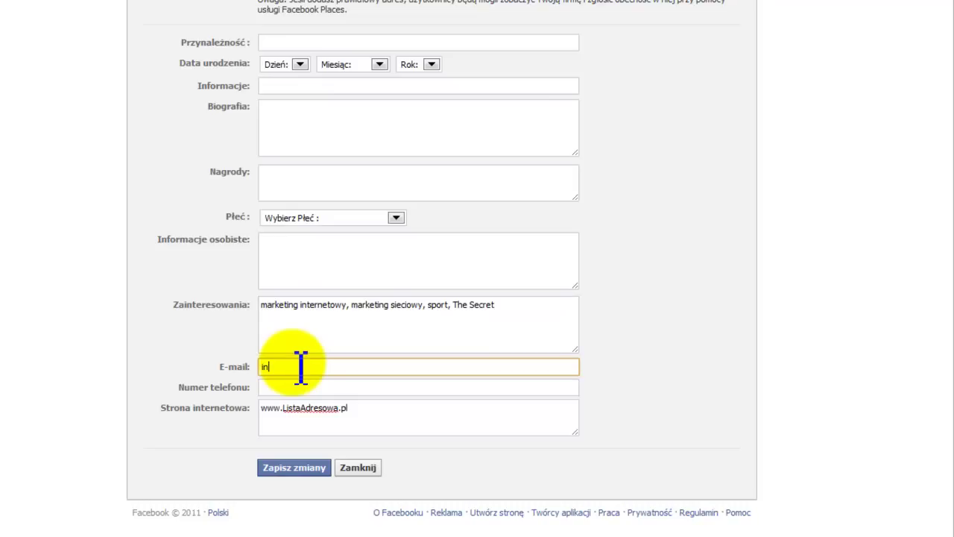
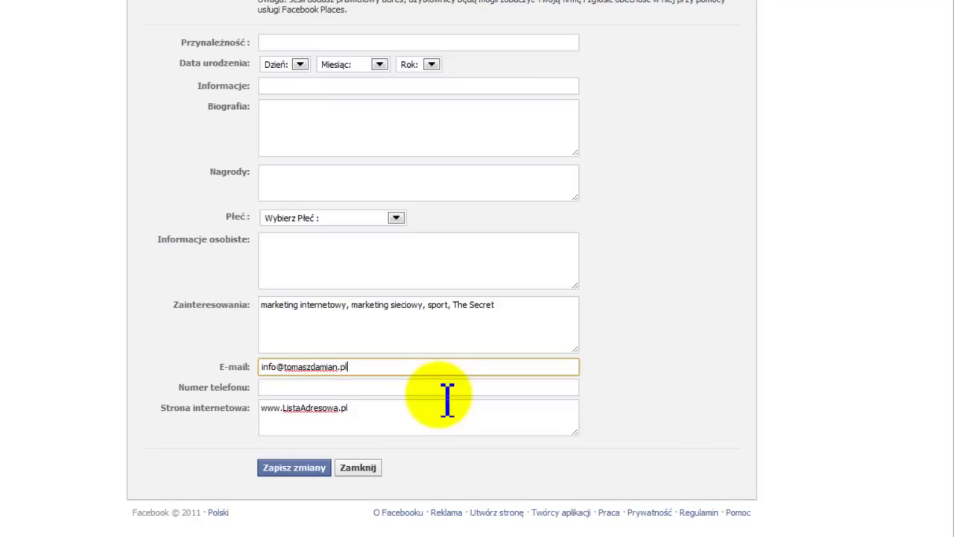
click(445, 389)
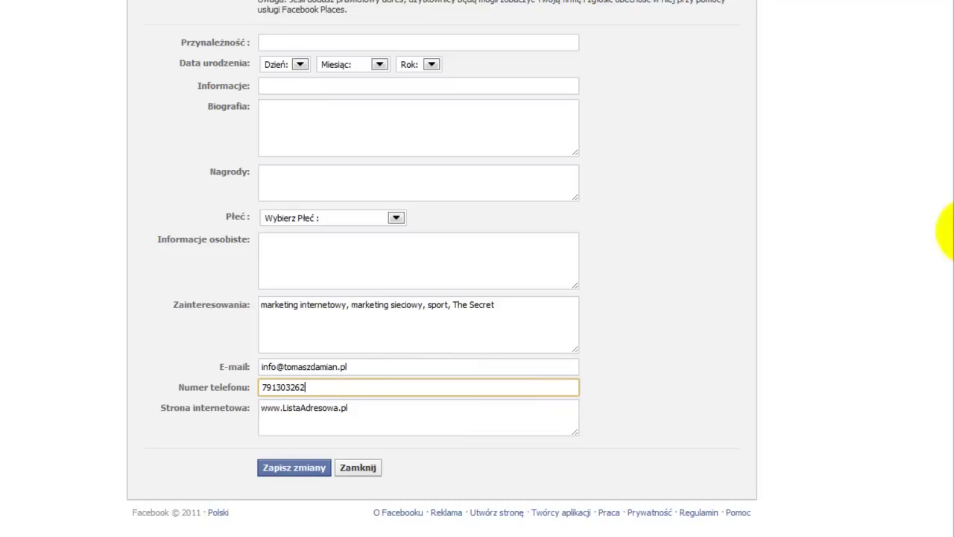
scroll(379, 264, up, 2)
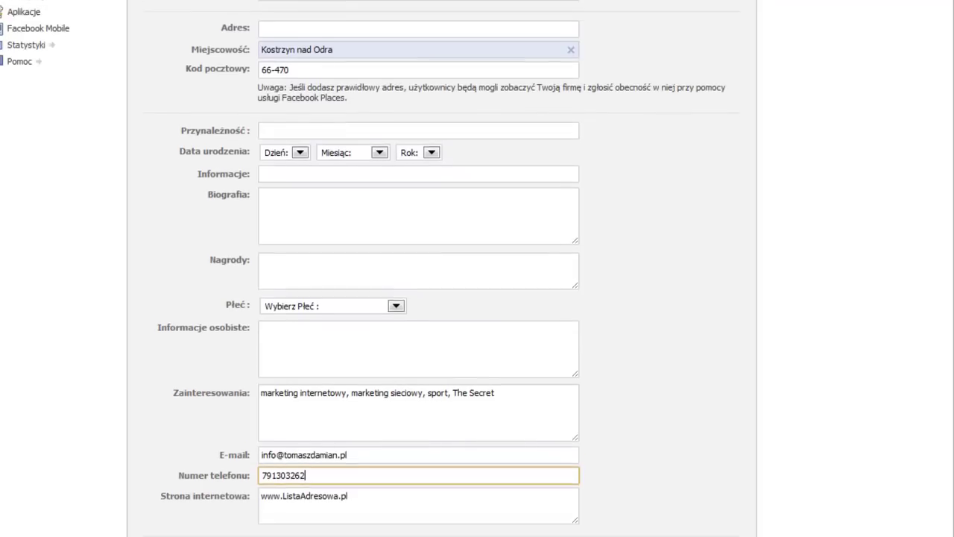
scroll(378, 264, down, 2)
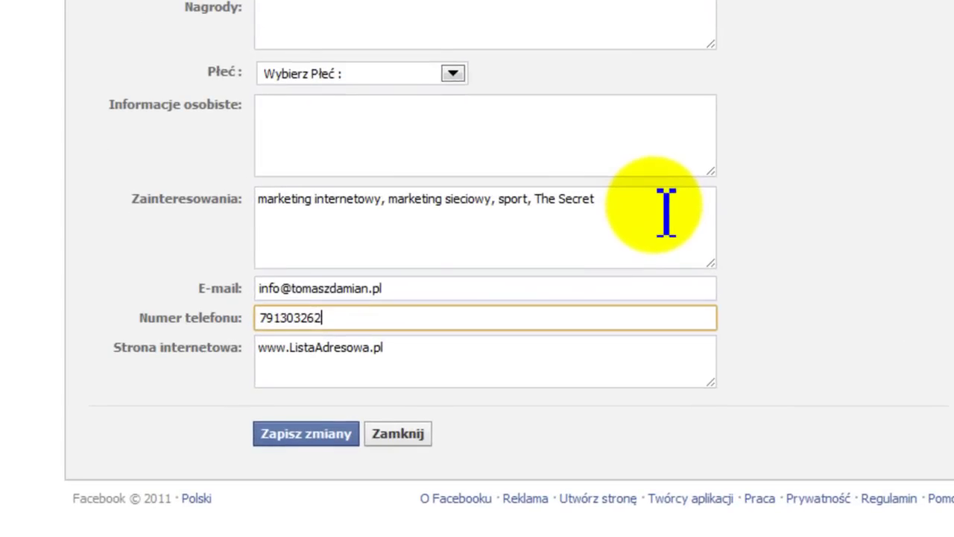
Step: Save the basic info, then open the page's website link from Informacje in a new tab
click(283, 436)
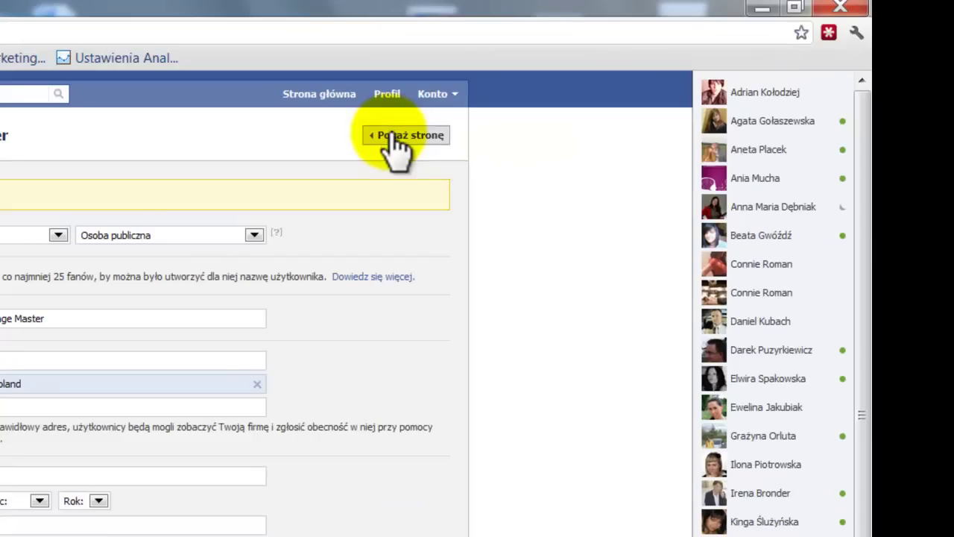
click(393, 141)
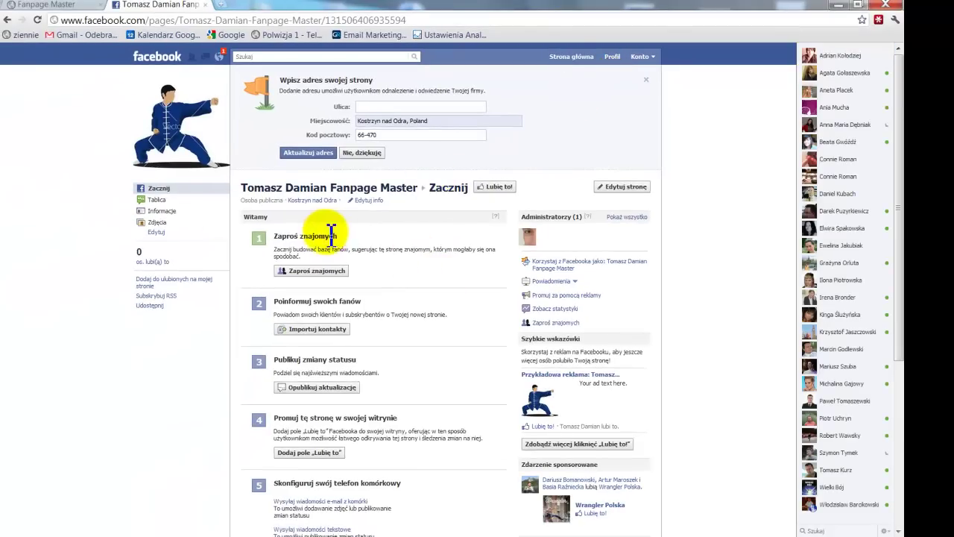
click(161, 211)
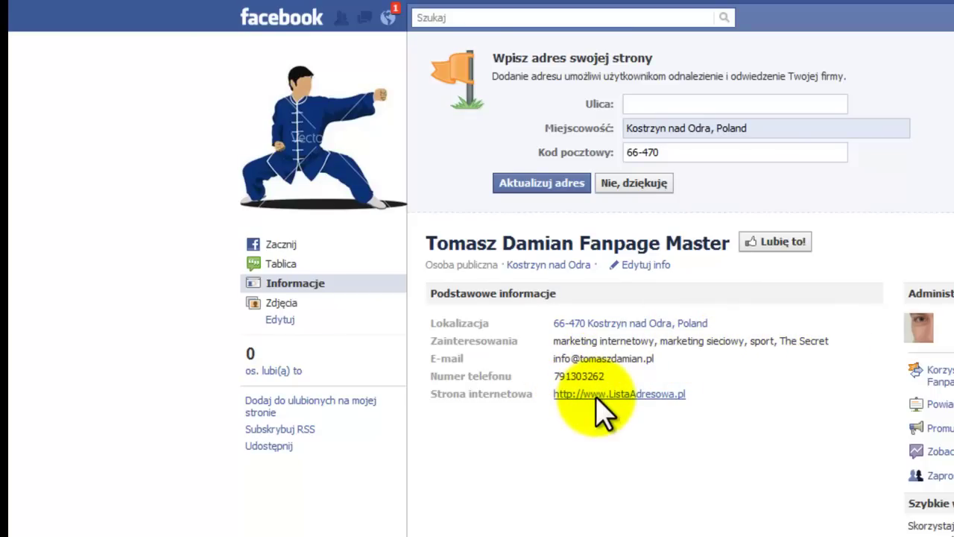
right_click(618, 398)
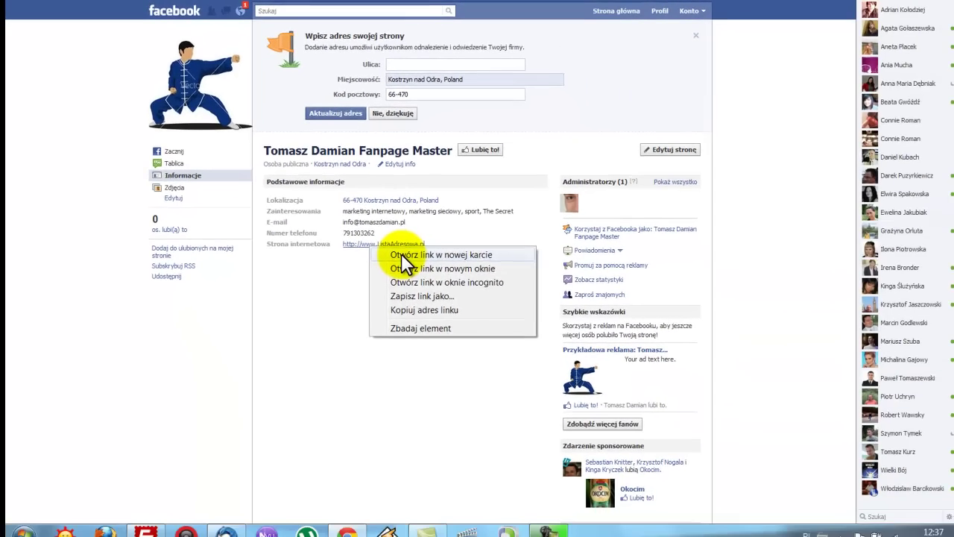
key(Escape)
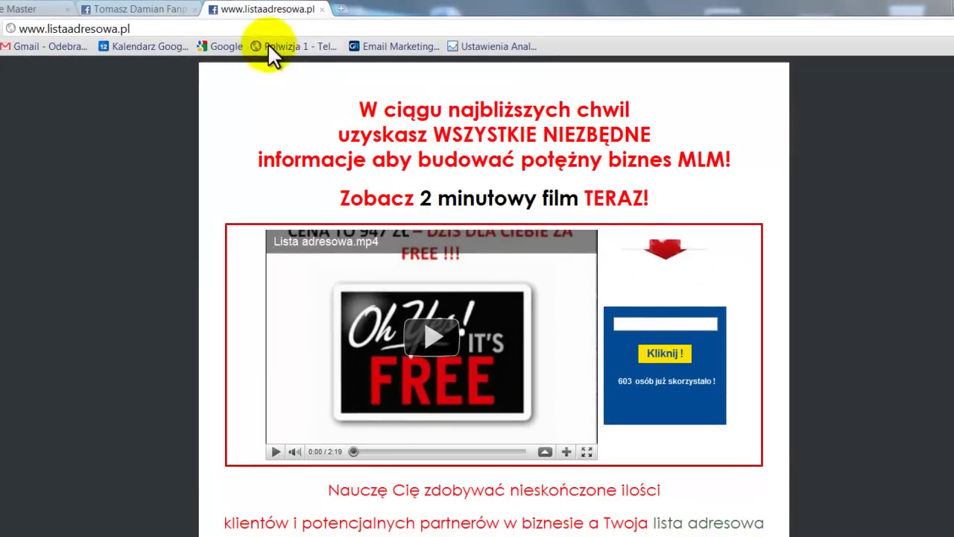
Step: Back on the Facebook tab, dismiss the street-address prompt and return to the page's getting-started page
click(143, 12)
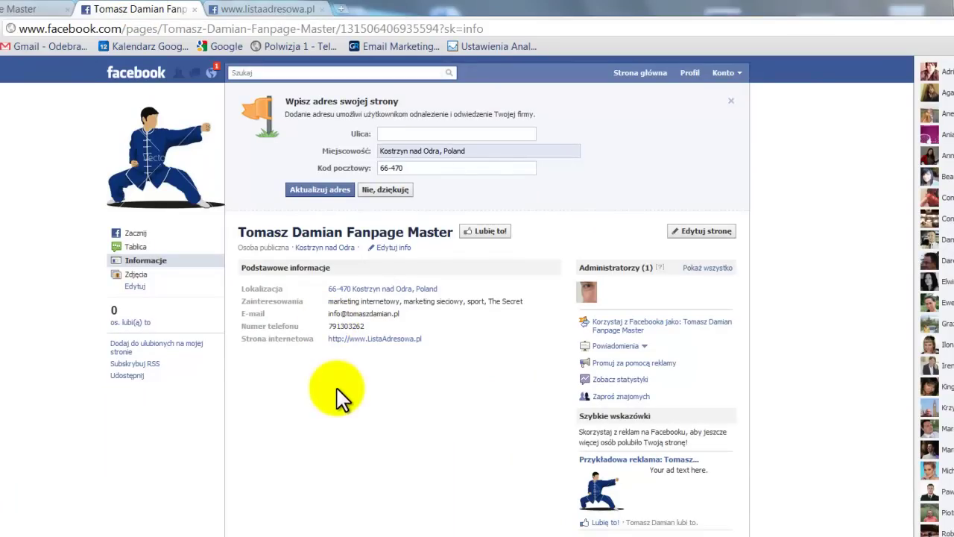
click(731, 101)
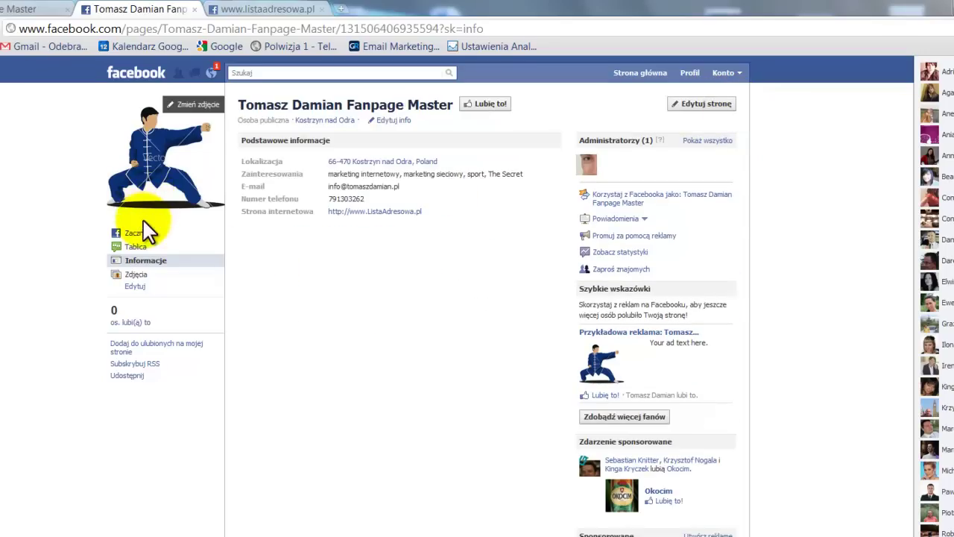
click(164, 164)
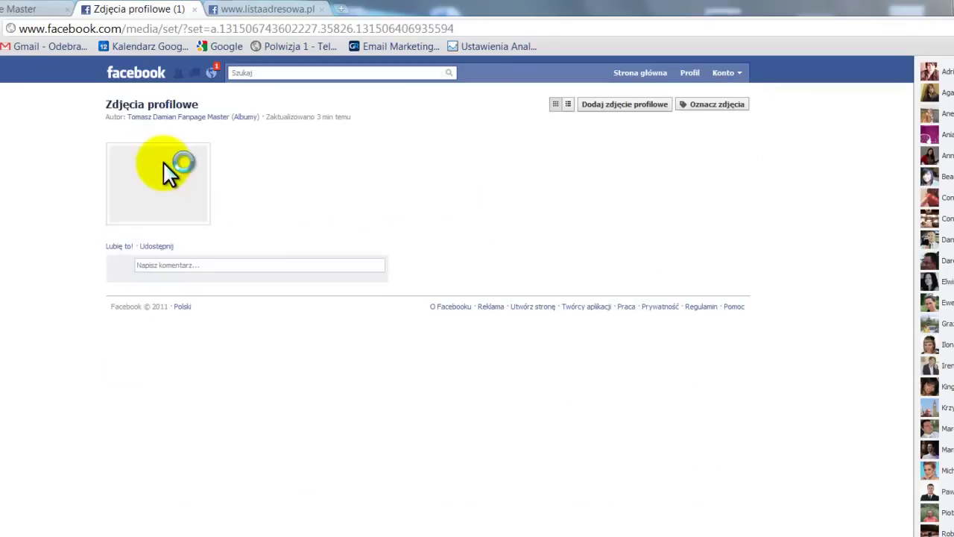
click(197, 117)
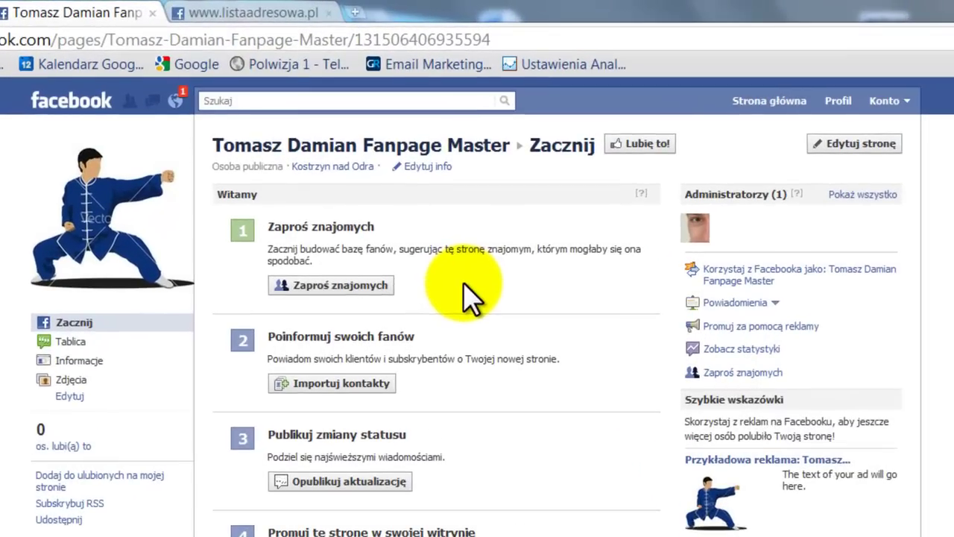
Step: Open Zaproś znajomych and tick six friends to invite to the page
click(373, 286)
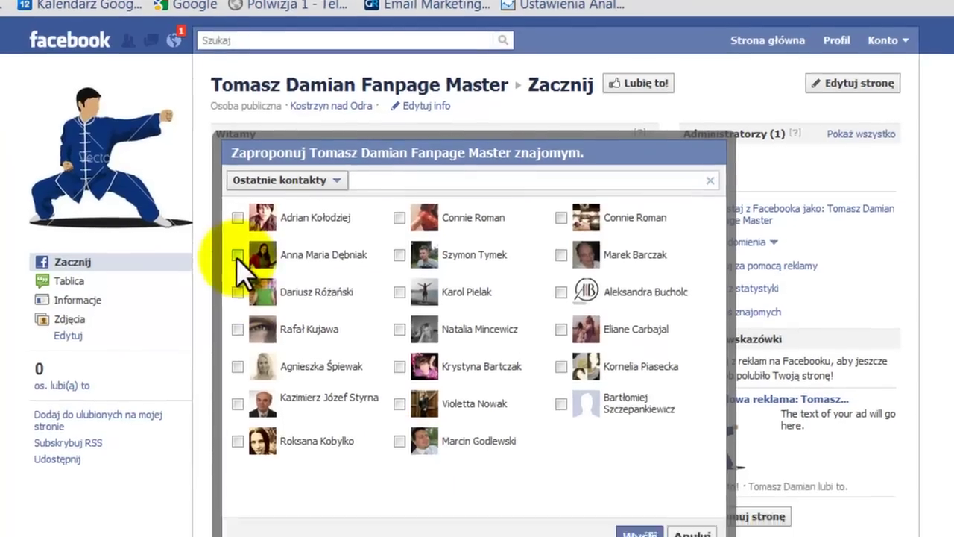
click(239, 316)
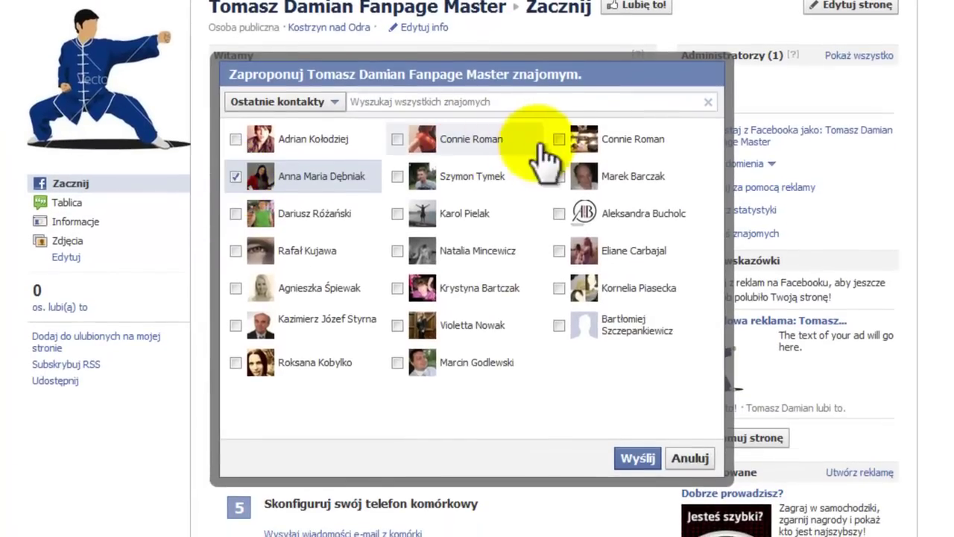
click(559, 139)
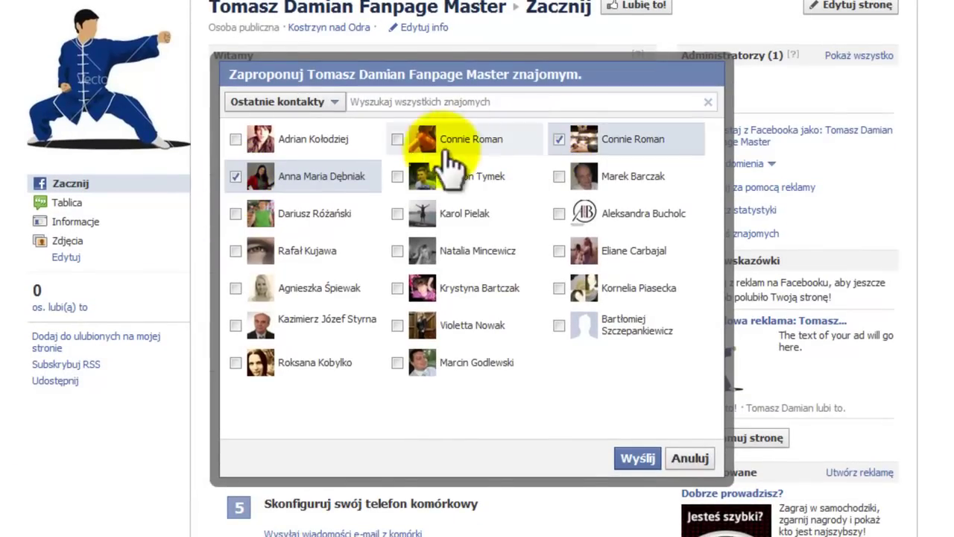
click(397, 176)
click(397, 214)
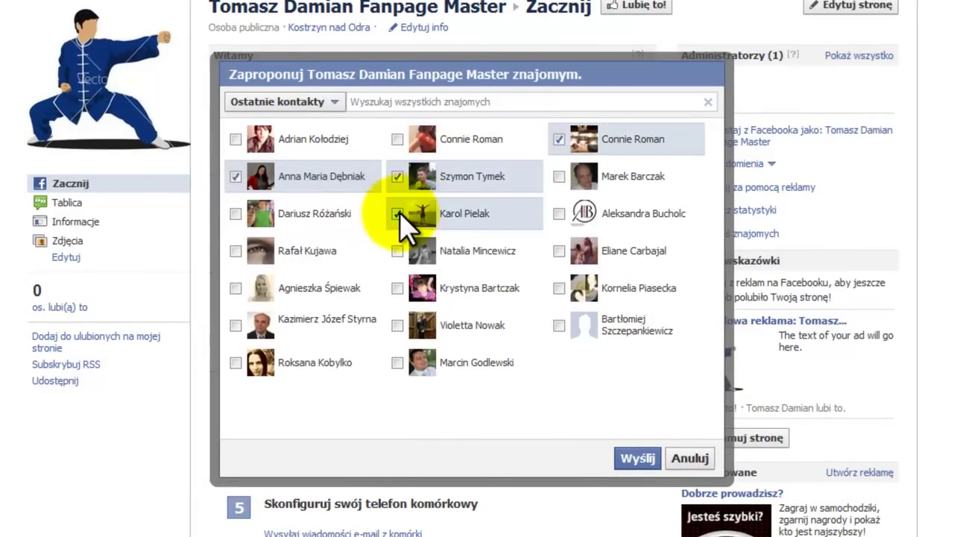
click(559, 289)
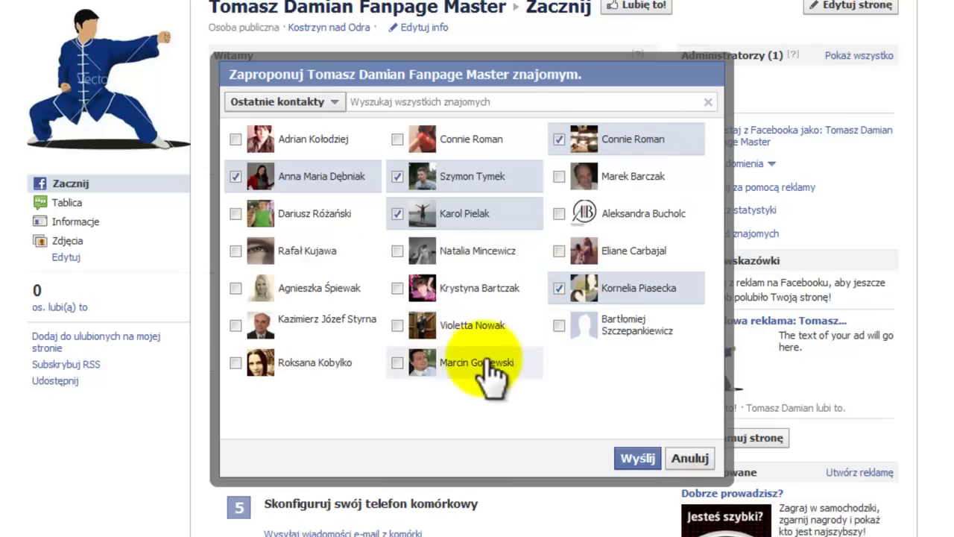
click(398, 363)
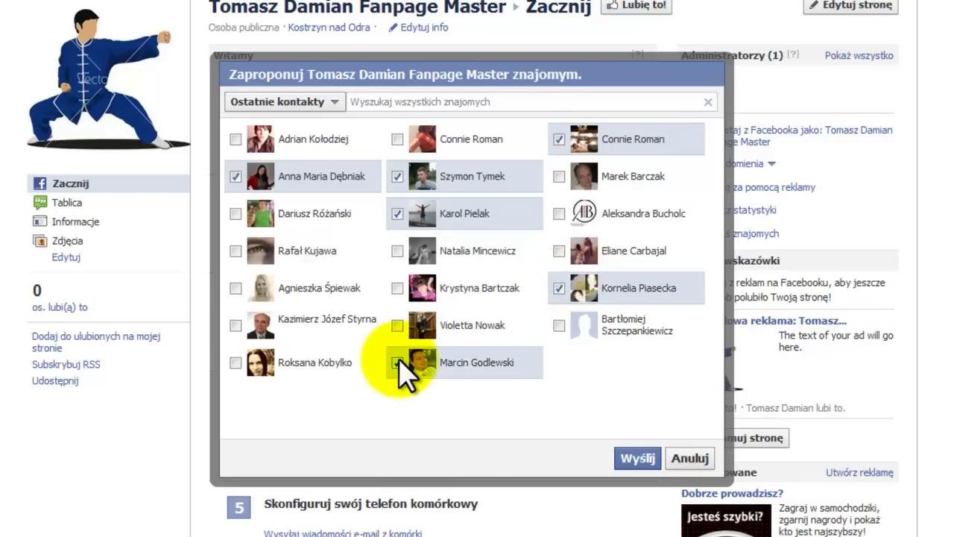